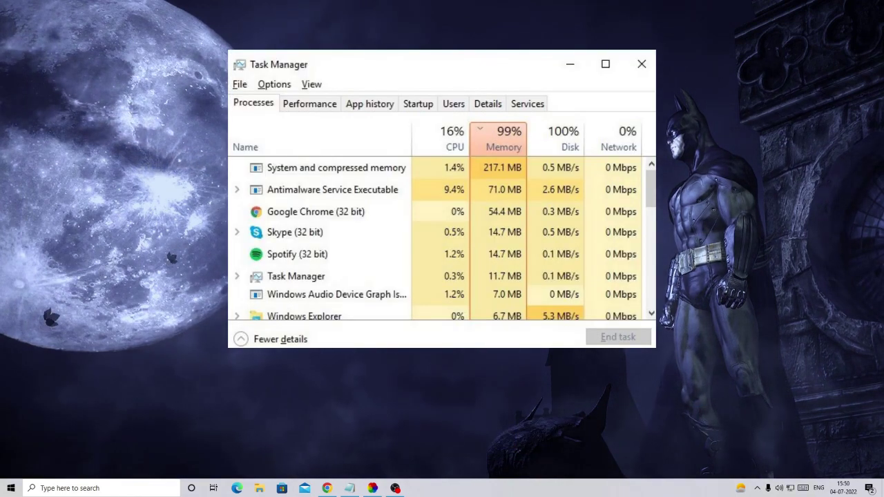
Search Windows for "services" and open the Services app
left_click(574, 72)
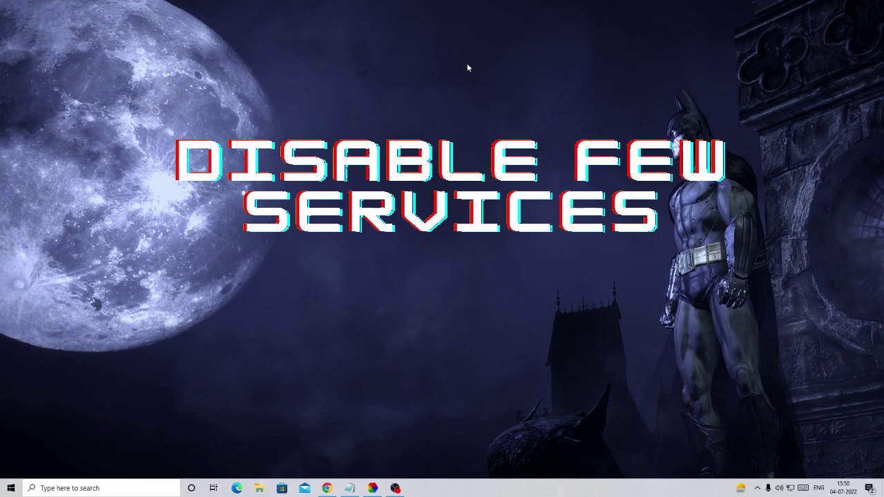
left_click(87, 488)
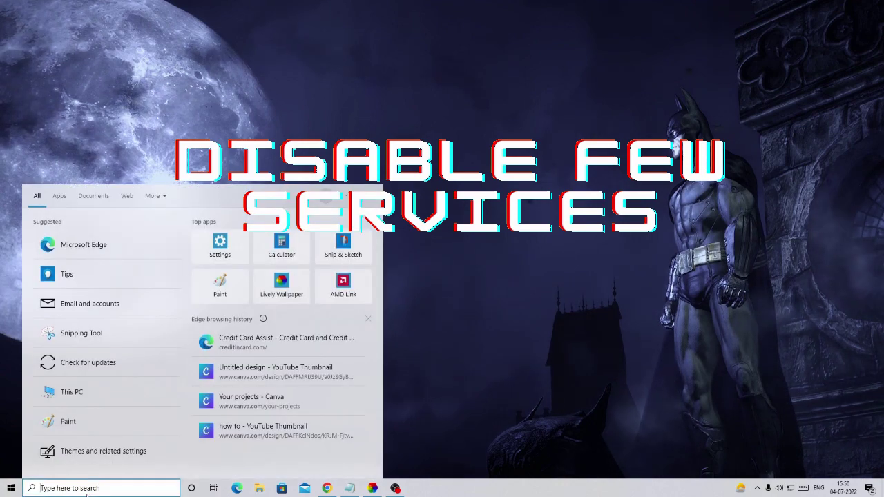
type("services")
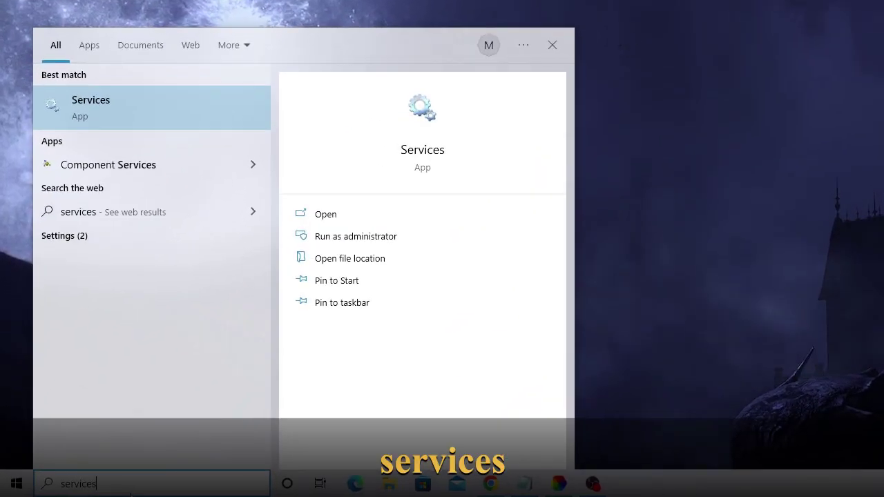
left_click(105, 114)
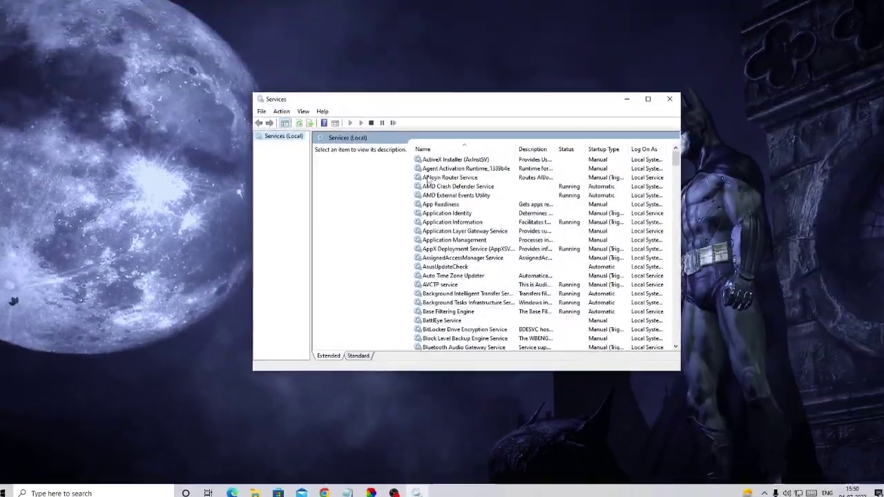
Find the Background Intelligent Transfer Service in the list of local services and open its properties
left_click(453, 227)
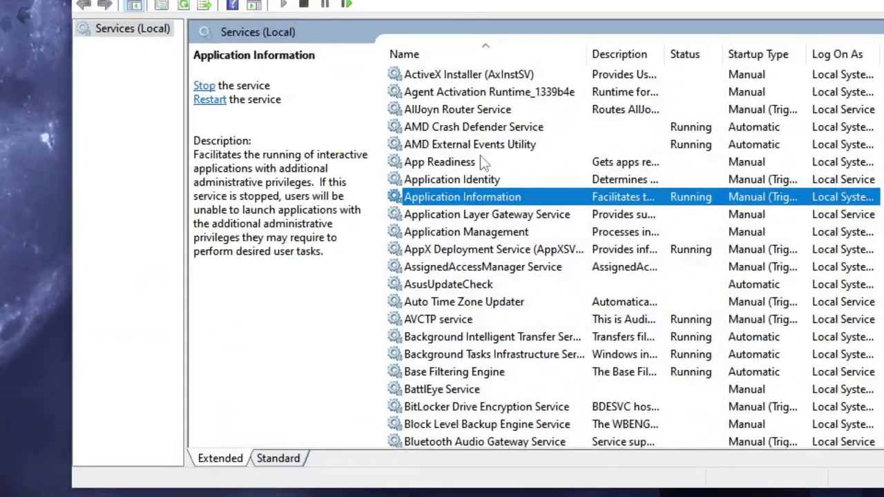
left_click(477, 175)
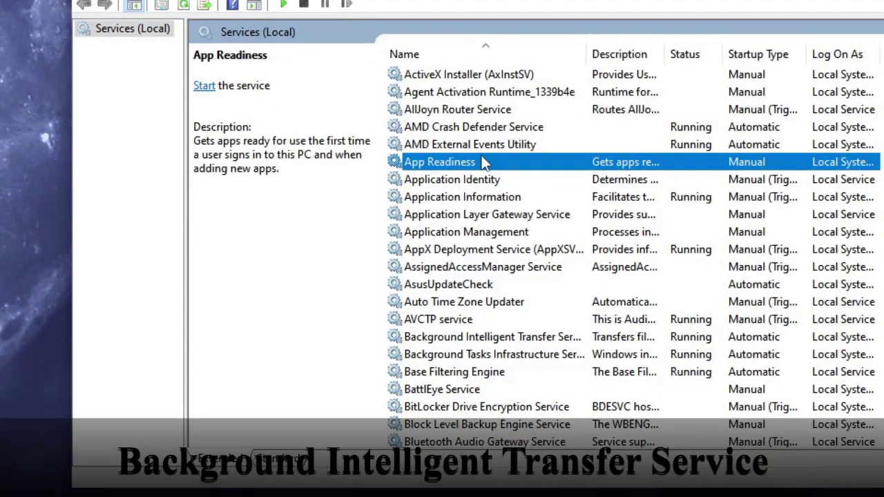
scroll(483, 276, "down", 1)
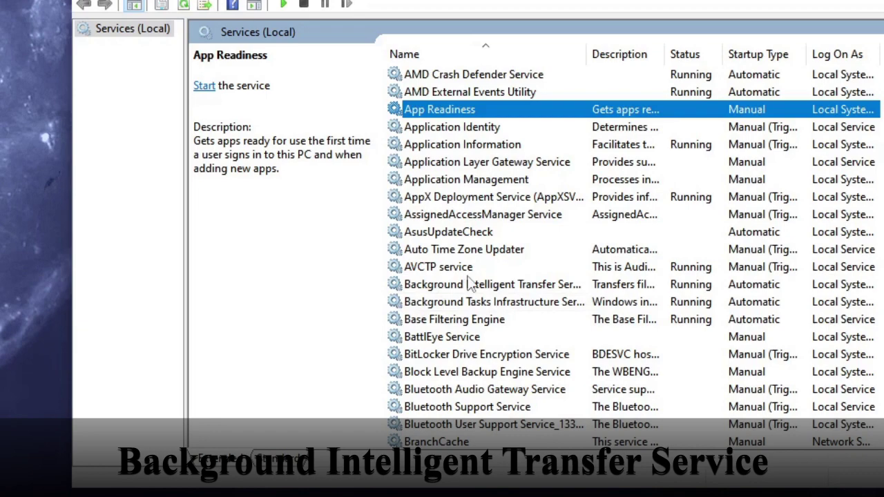
left_click(482, 287)
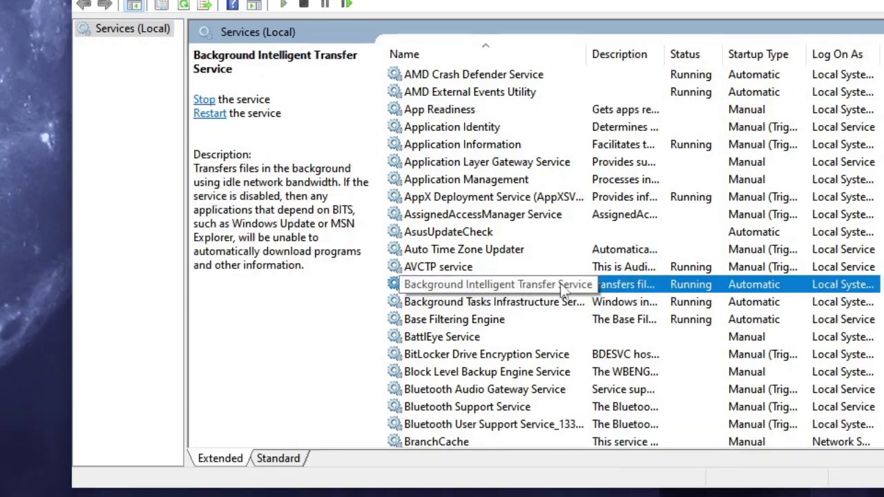
double_click(634, 285)
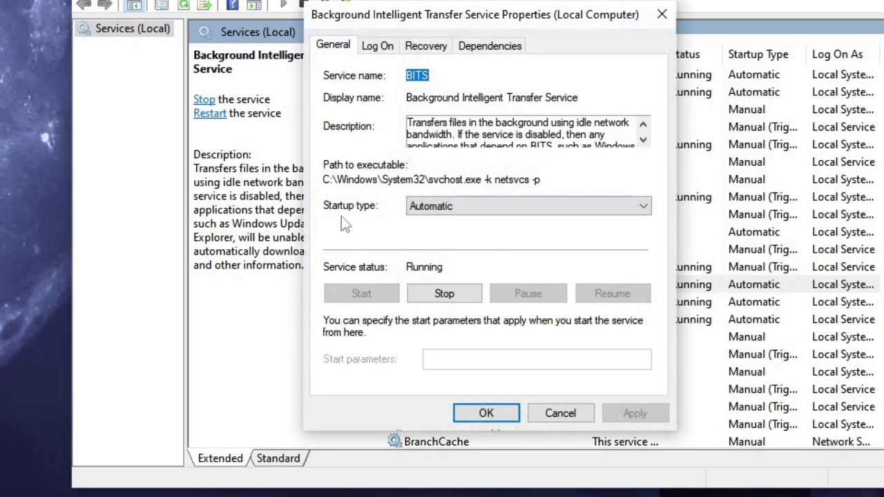
Set the Background Intelligent Transfer Service's startup type to Manual and stop the service, saving the changes
left_click(463, 206)
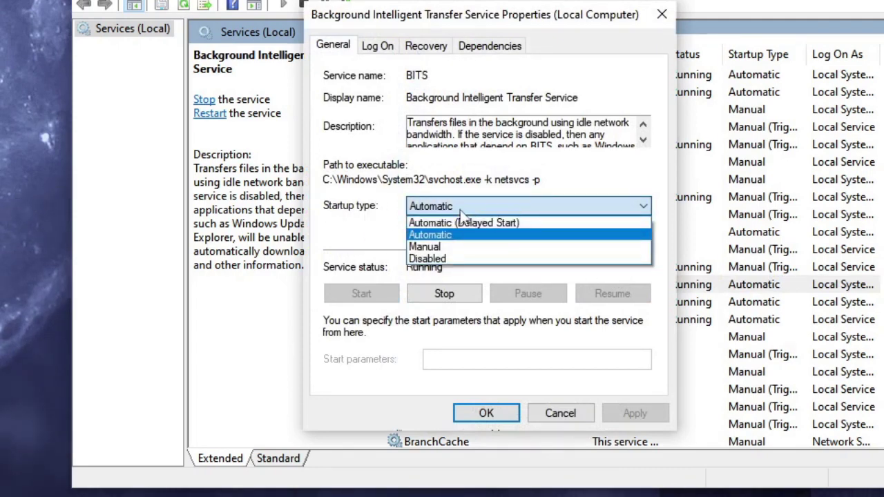
left_click(450, 246)
left_click(447, 295)
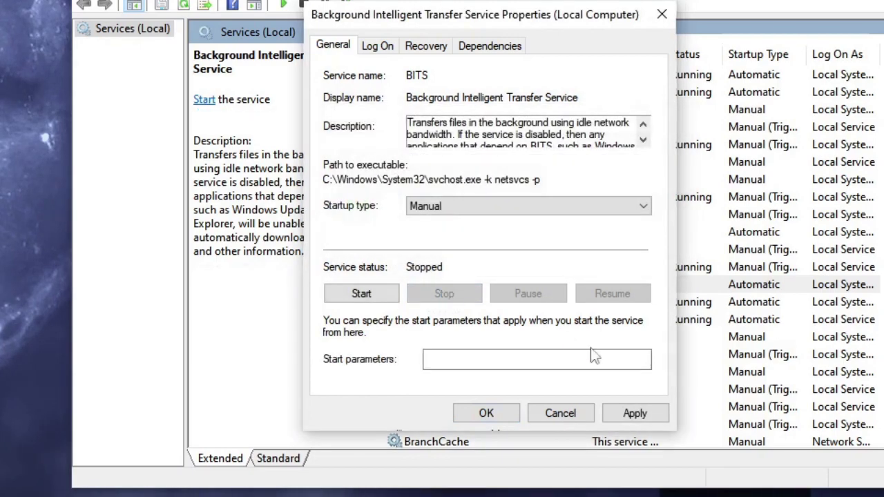
left_click(633, 414)
left_click(500, 412)
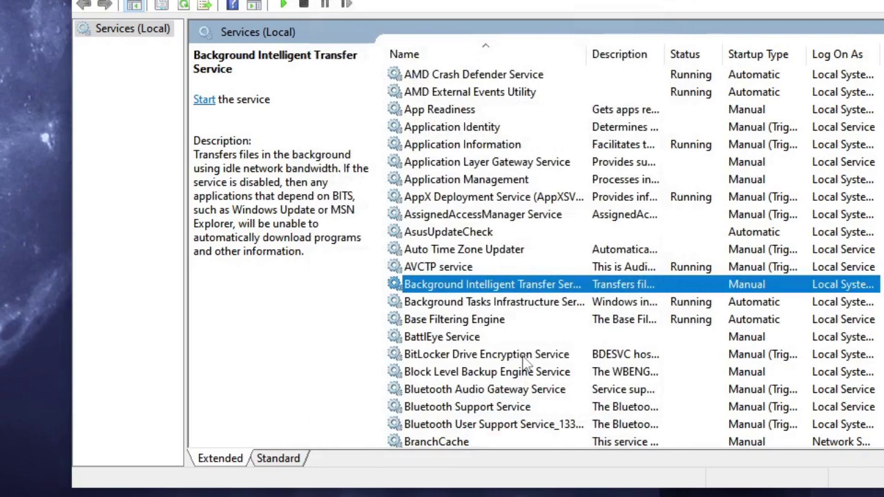
Locate the SysMain service in the list and open its properties
scroll(505, 341, "down", 11)
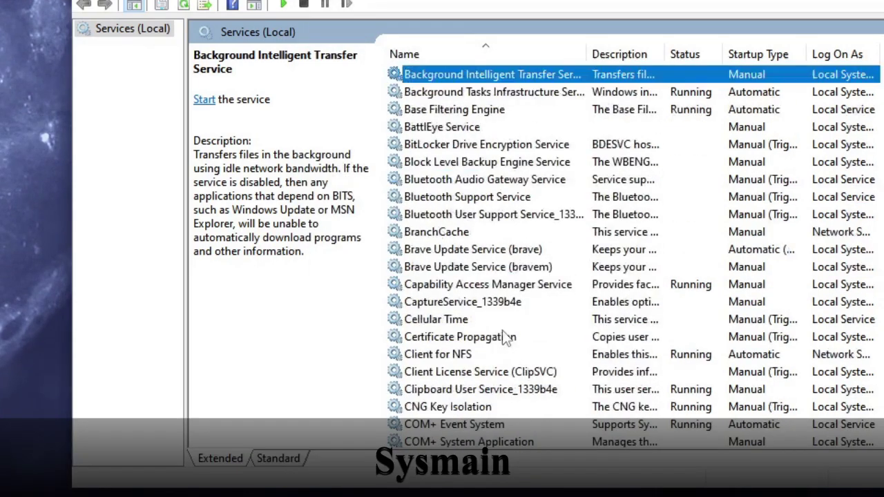
left_click(503, 337)
key("s")
scroll(502, 337, "down", 12)
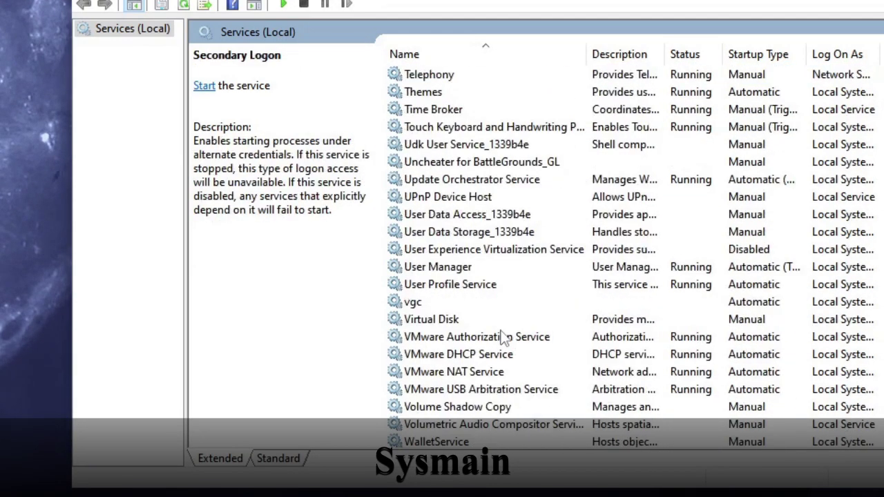
scroll(503, 337, "down", 18)
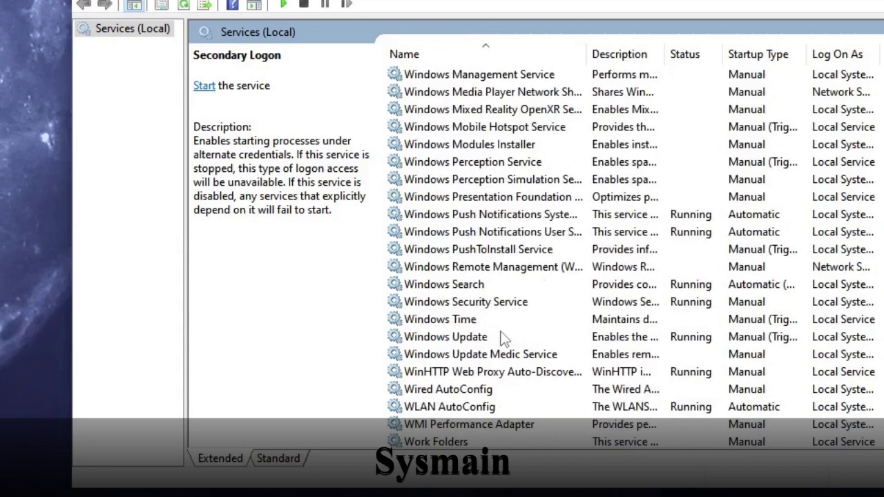
scroll(502, 337, "up", 19)
type("sen")
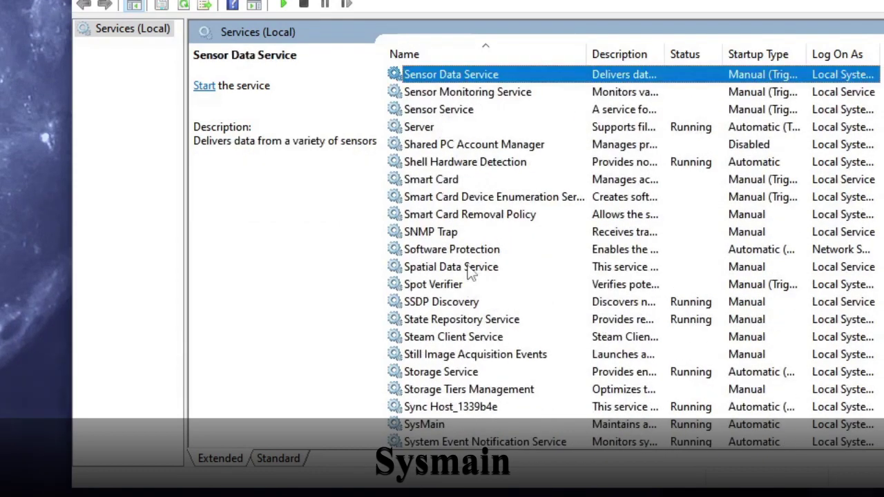
scroll(470, 271, "down", 1)
left_click(447, 373)
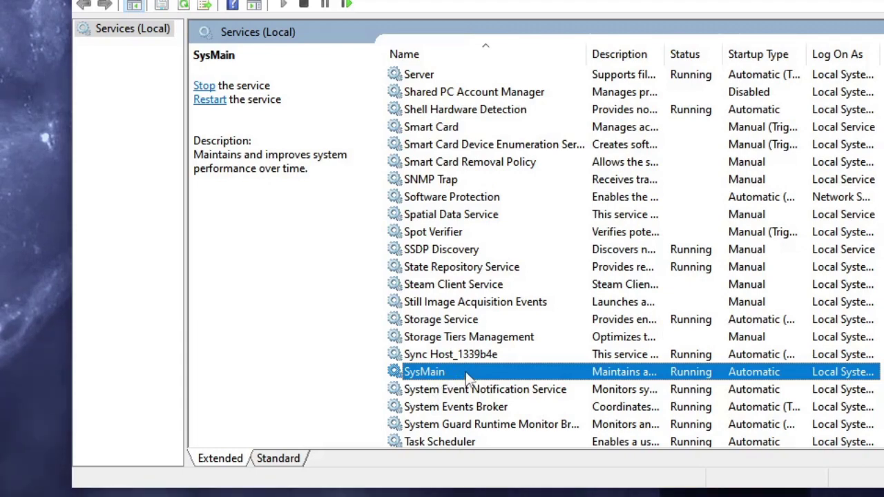
double_click(470, 372)
Set SysMain's startup type to Manual and stop the service, saving the changes
left_click(477, 209)
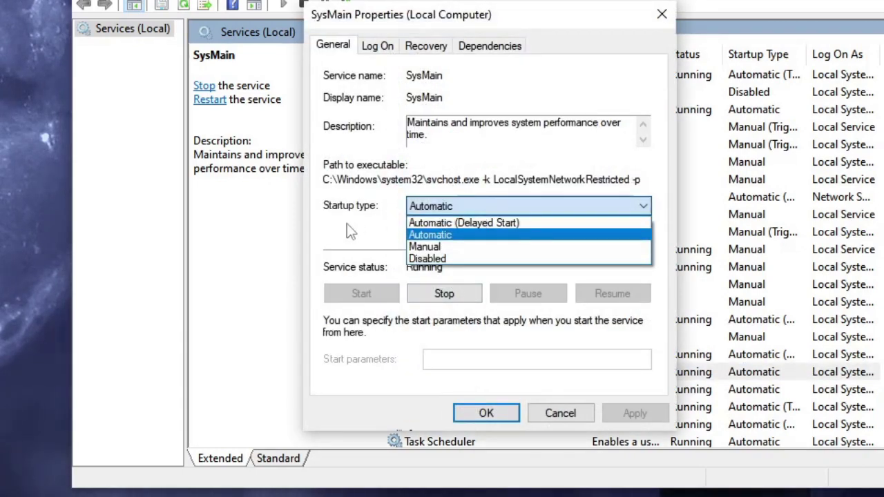
left_click(426, 248)
left_click(440, 298)
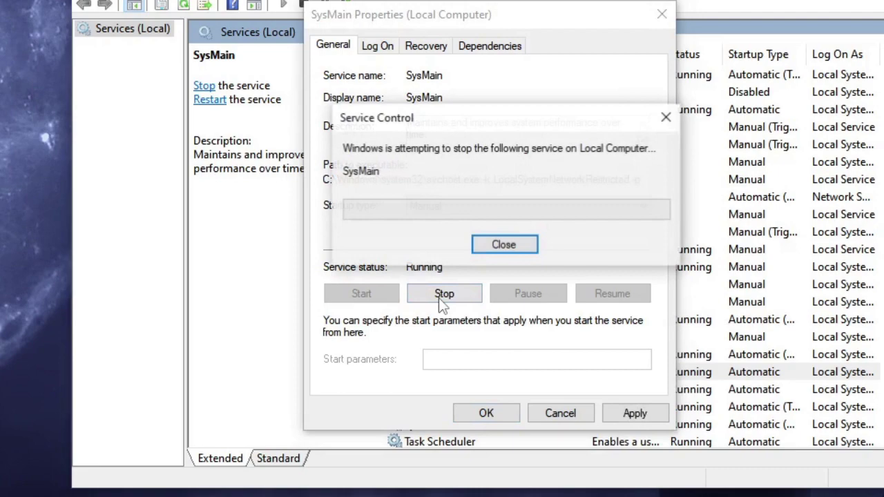
left_click(631, 413)
left_click(499, 413)
Locate the Windows Search service in the list and open its properties
left_click(509, 356)
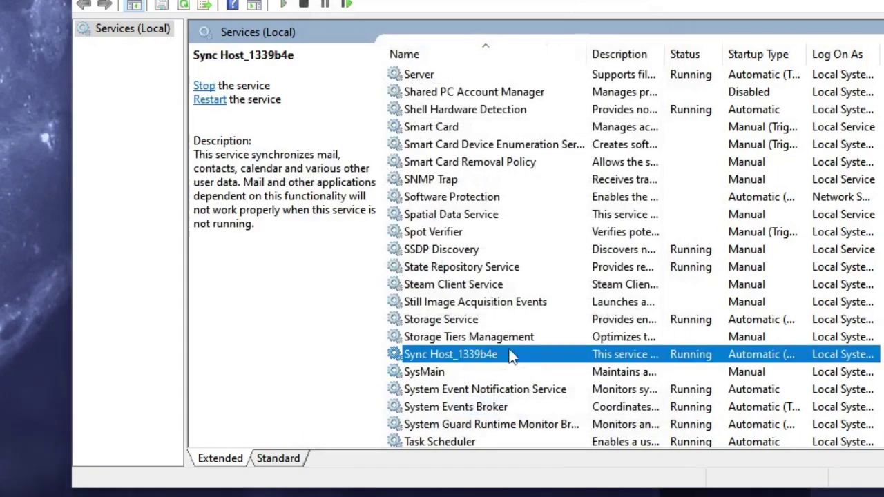
left_click(523, 267)
key("w")
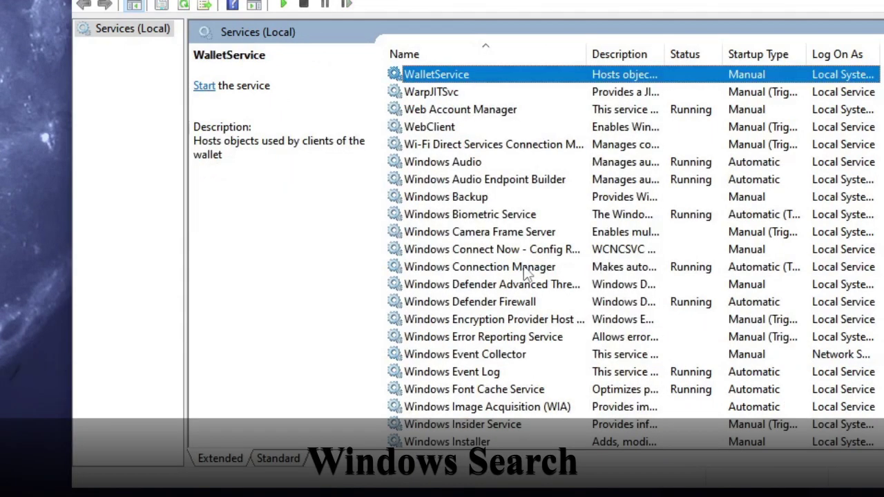
scroll(523, 274, "down", 4)
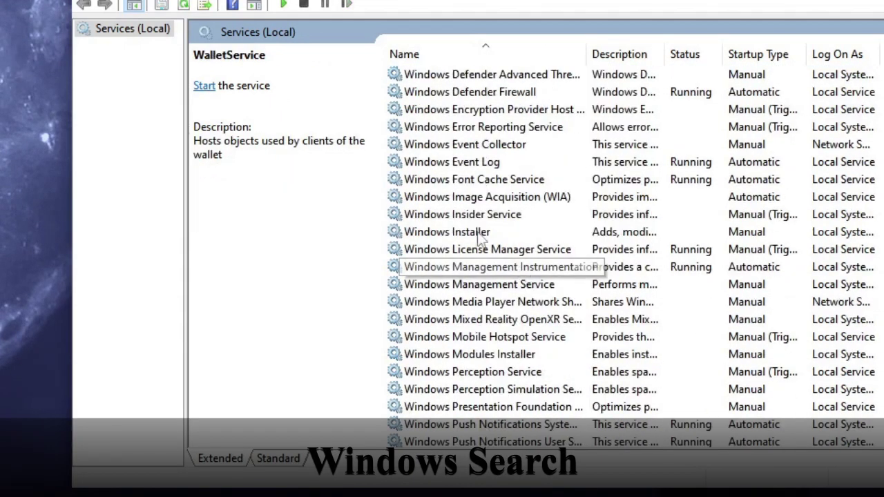
scroll(475, 269, "down", 2)
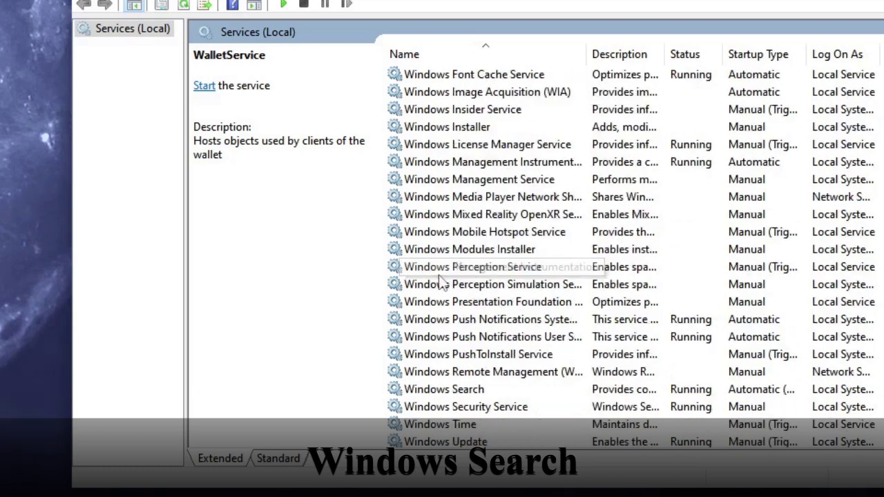
double_click(464, 391)
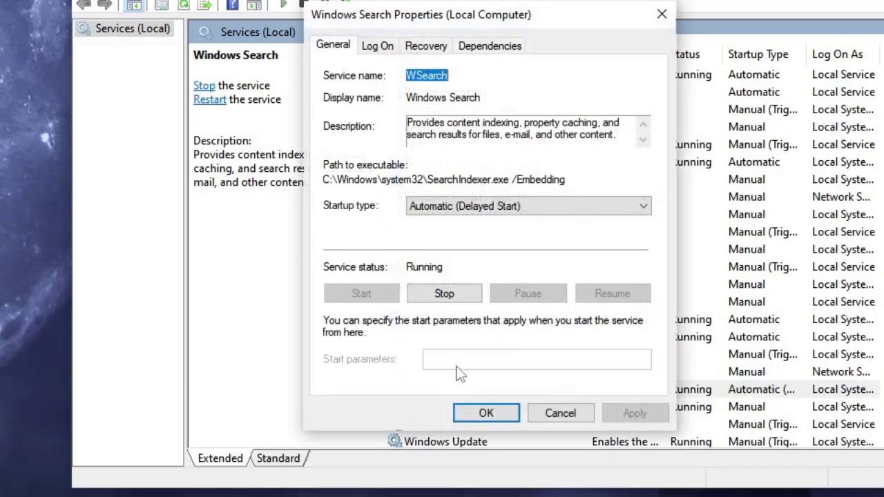
Set Windows Search's startup type to Manual and stop the service, saving the changes
left_click(468, 212)
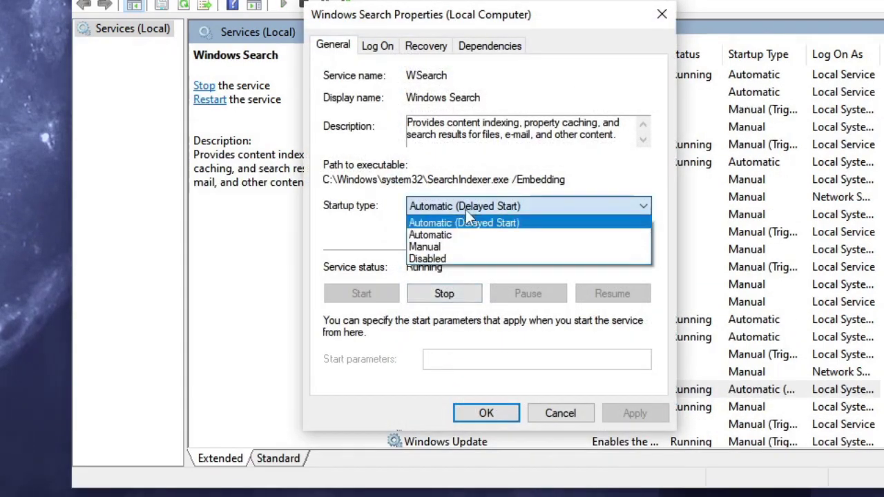
left_click(435, 244)
left_click(442, 294)
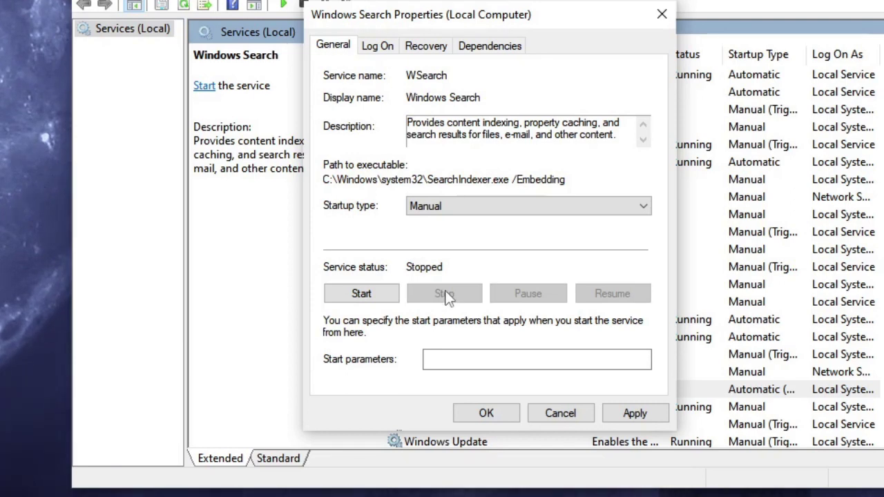
left_click(634, 415)
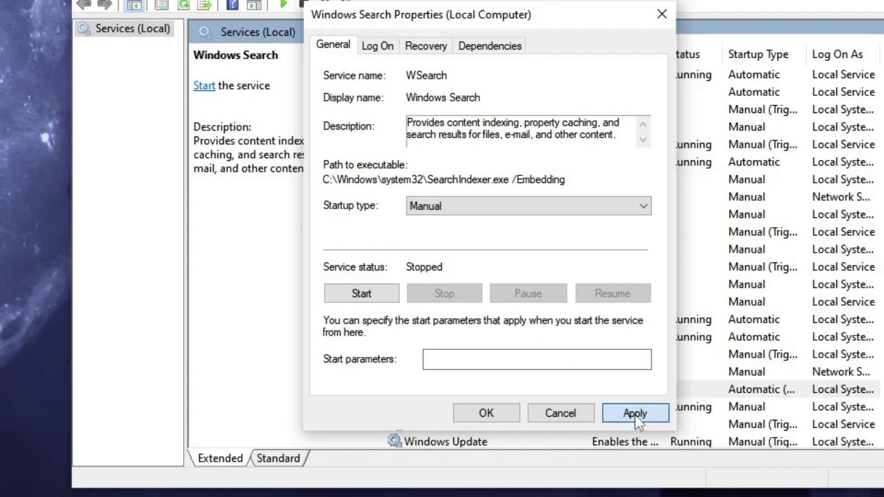
left_click(492, 413)
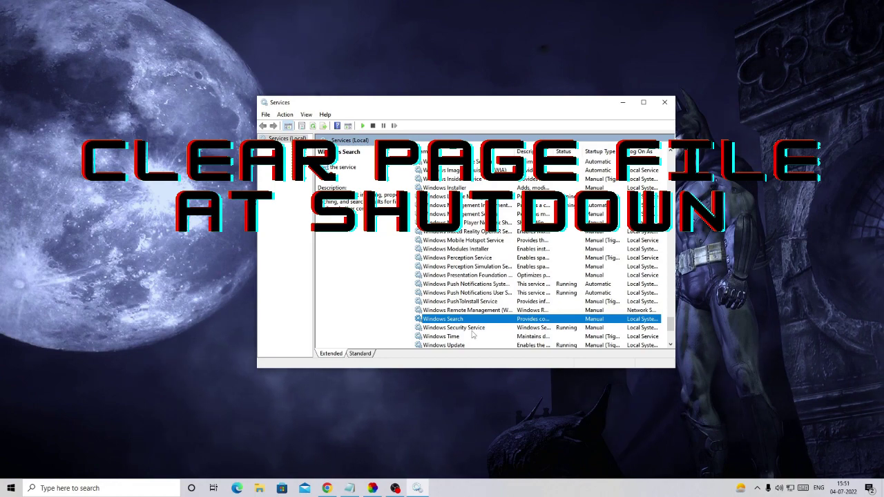
Close the Services window, then search Windows for "reged" and open the Registry Editor
left_click(665, 103)
left_click(98, 488)
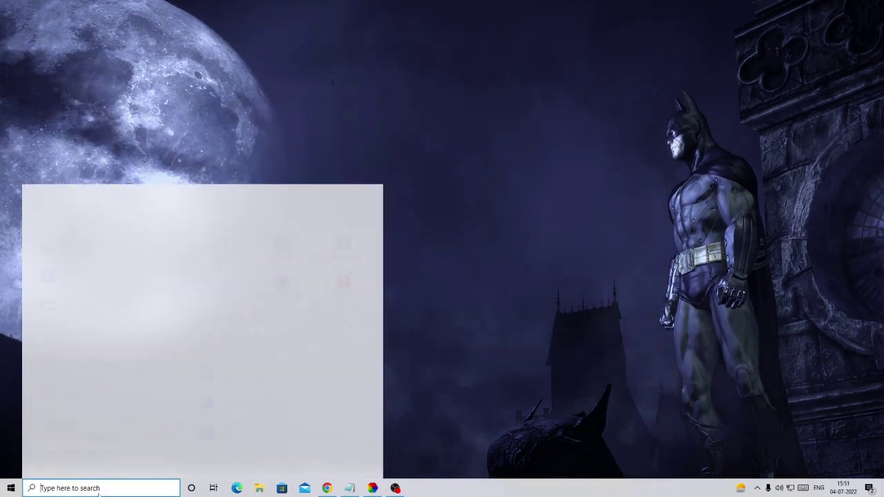
type("reged")
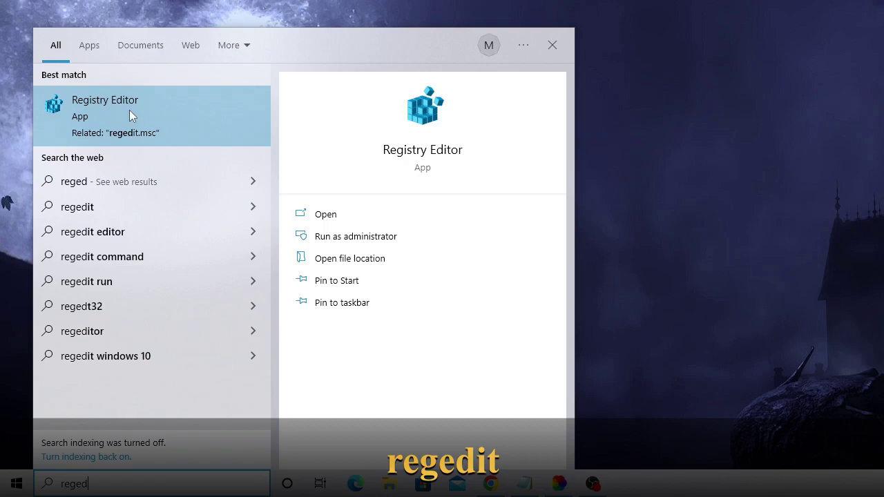
left_click(112, 111)
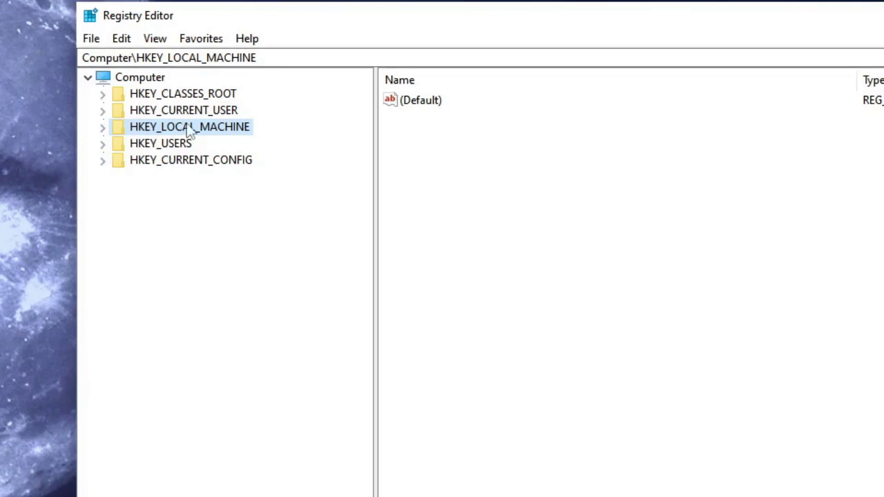
Expand the registry path HKEY_LOCAL_MACHINE\SYSTEM\CurrentControlSet\Control in the key tree
double_click(196, 131)
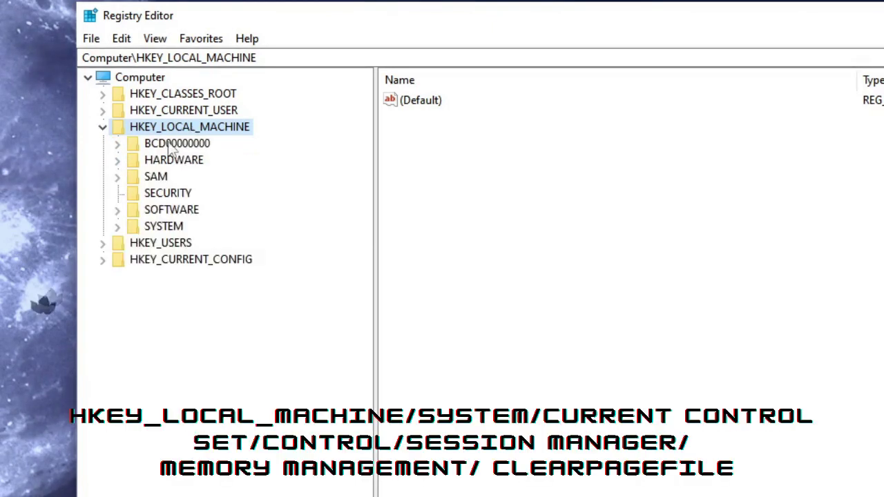
double_click(166, 225)
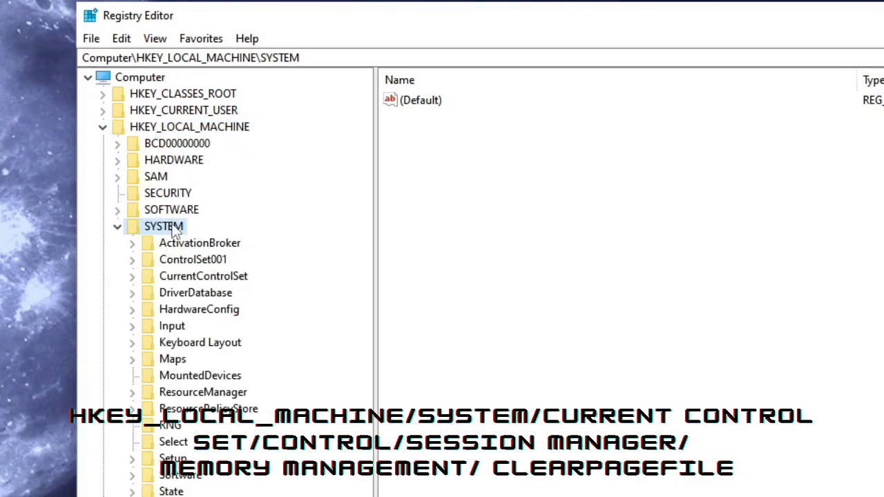
double_click(210, 278)
left_click(194, 294)
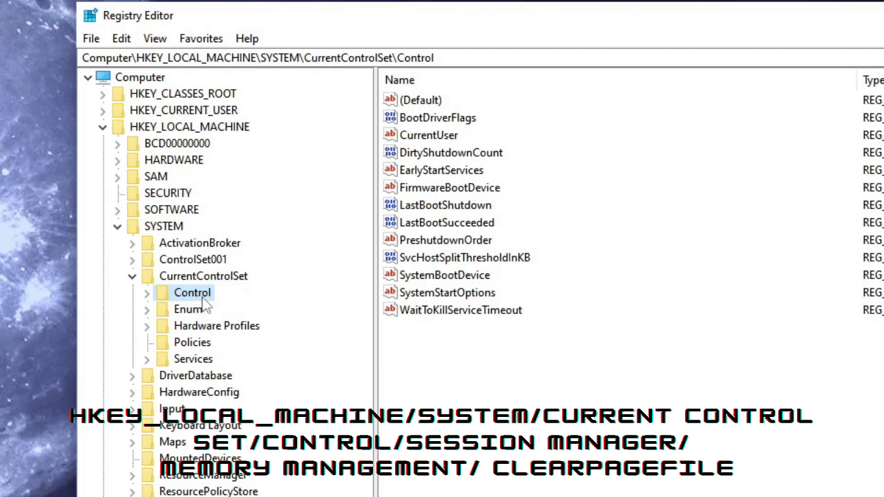
double_click(203, 296)
left_click(220, 163)
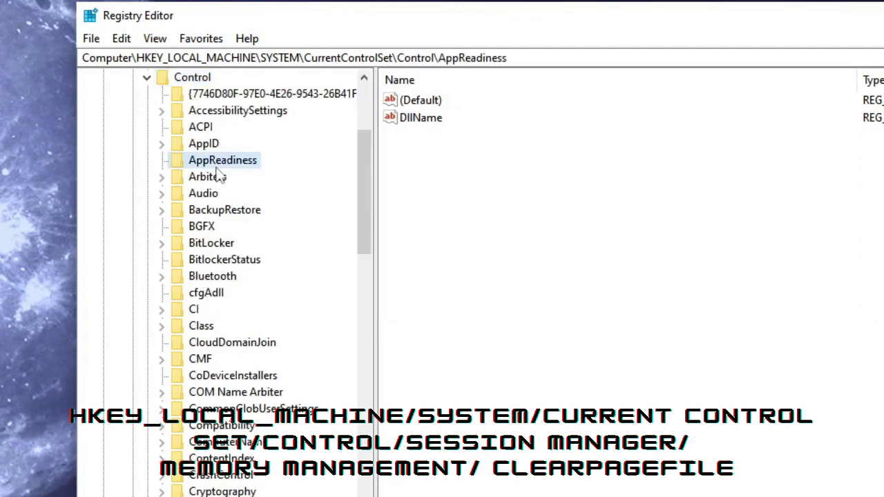
Expand Session Manager under Control and open its Memory Management key
scroll(219, 276, "down", 3)
scroll(221, 279, "down", 20)
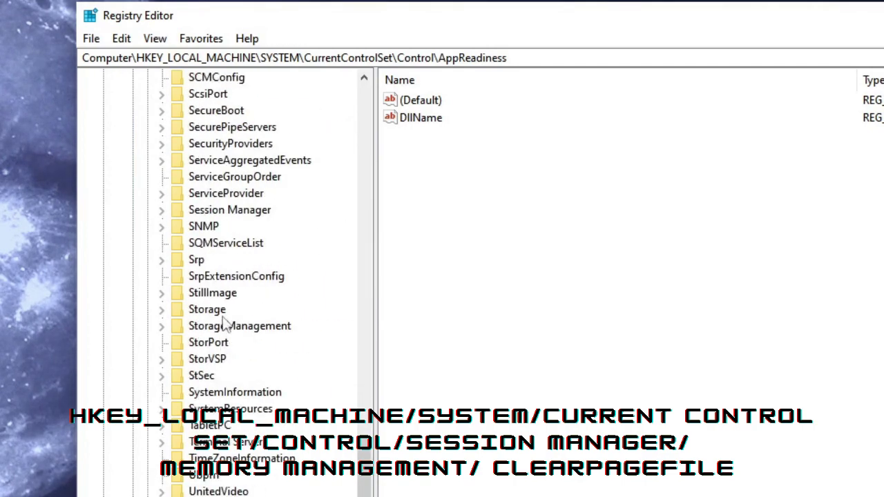
double_click(228, 211)
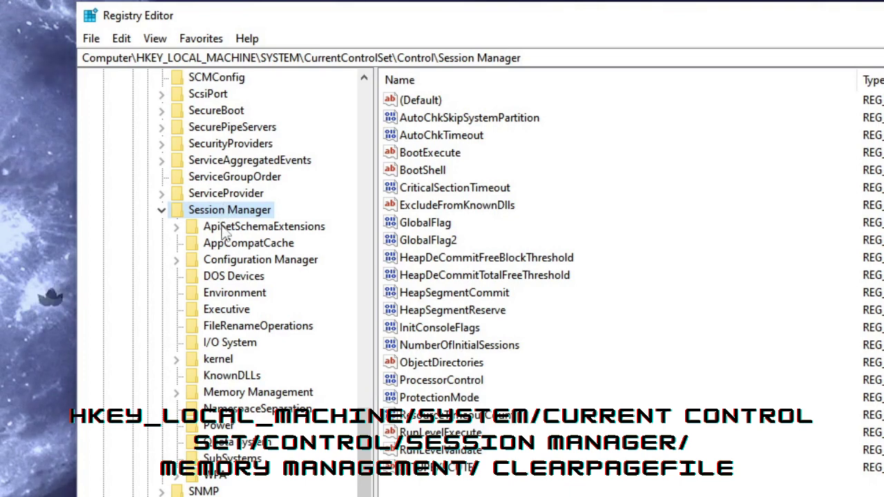
left_click(240, 315)
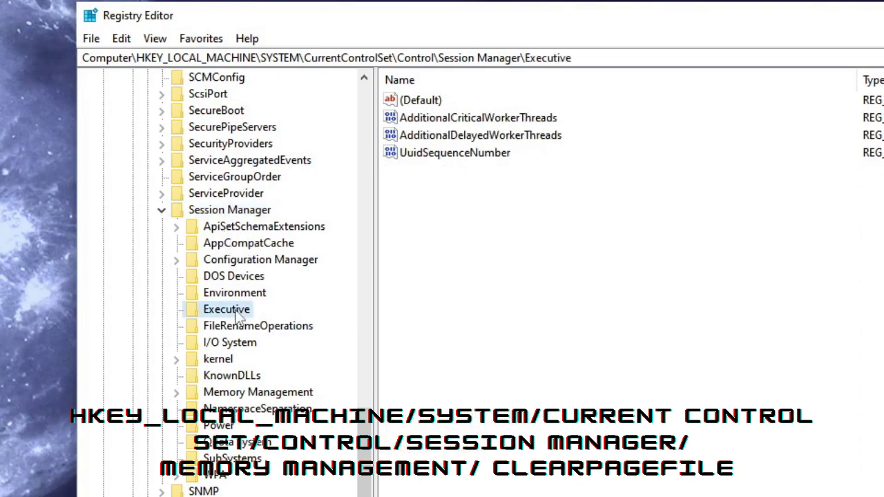
double_click(247, 394)
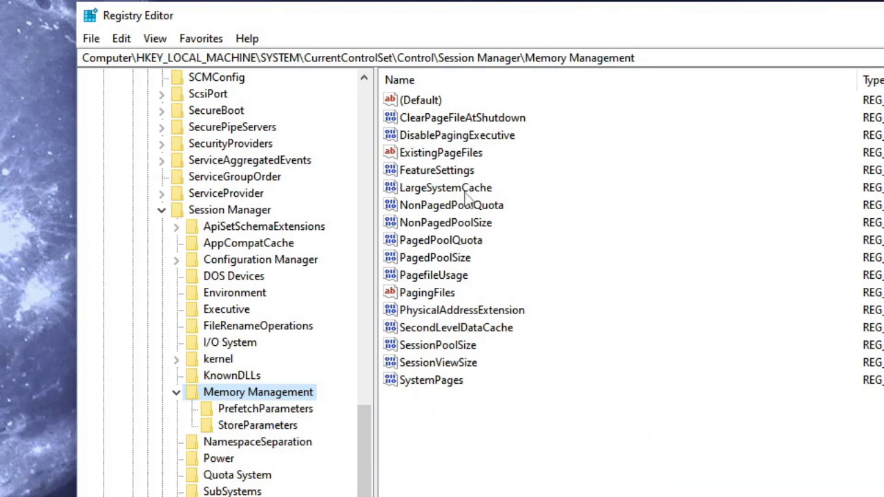
Open the ClearPageFileAtShutdown DWORD value for editing and confirm its value data
left_click(444, 121)
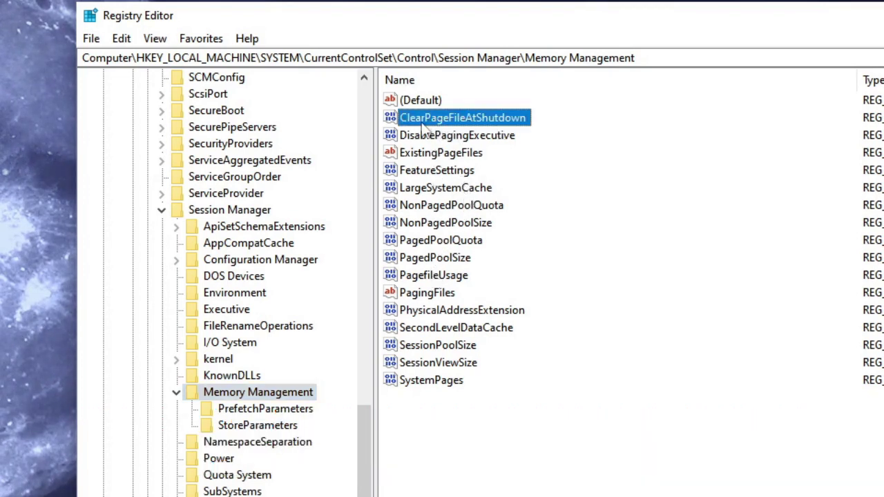
double_click(504, 125)
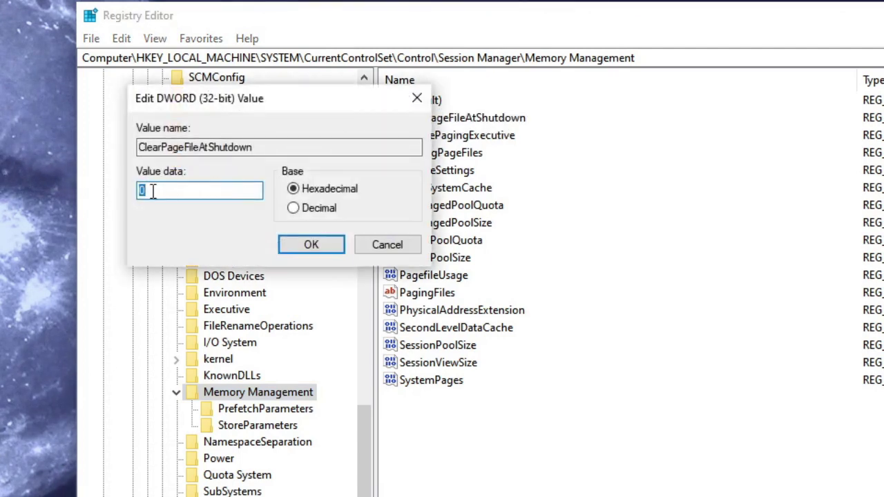
left_click(325, 243)
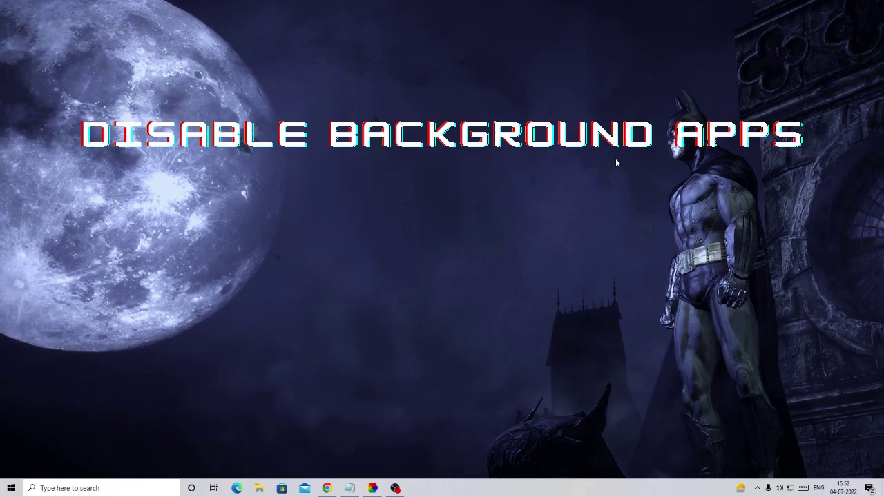
Search Windows for "background" and open the Background apps system settings
left_click(159, 488)
type("backgr")
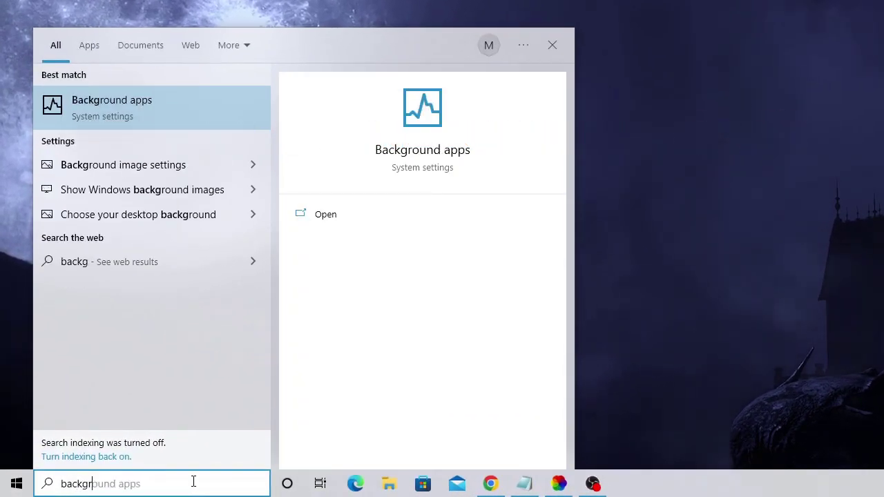
type("ui")
key("BackSpace")
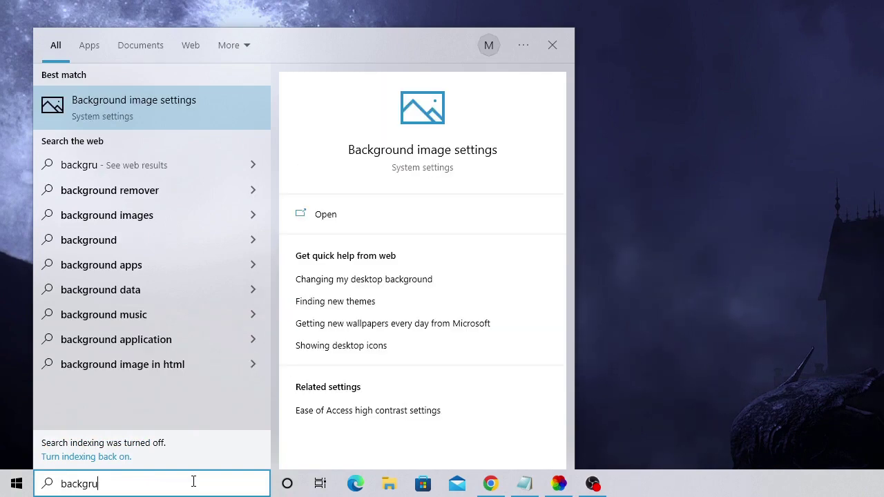
key("BackSpace")
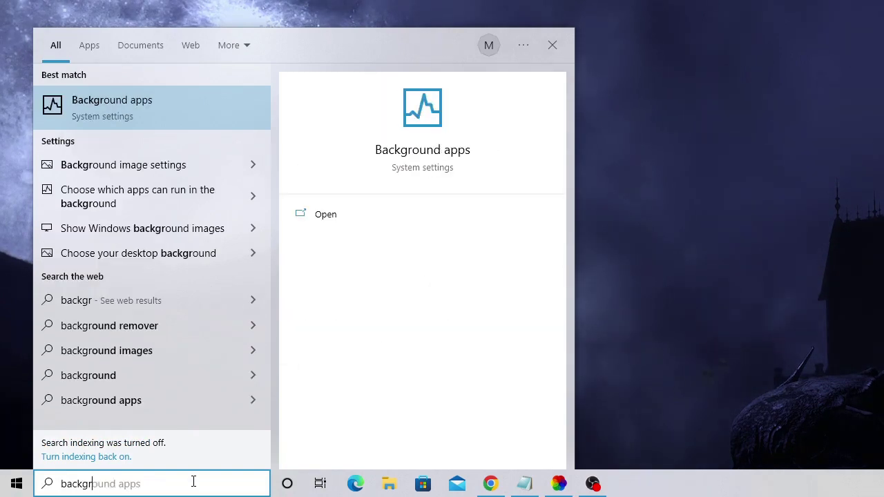
type("ound")
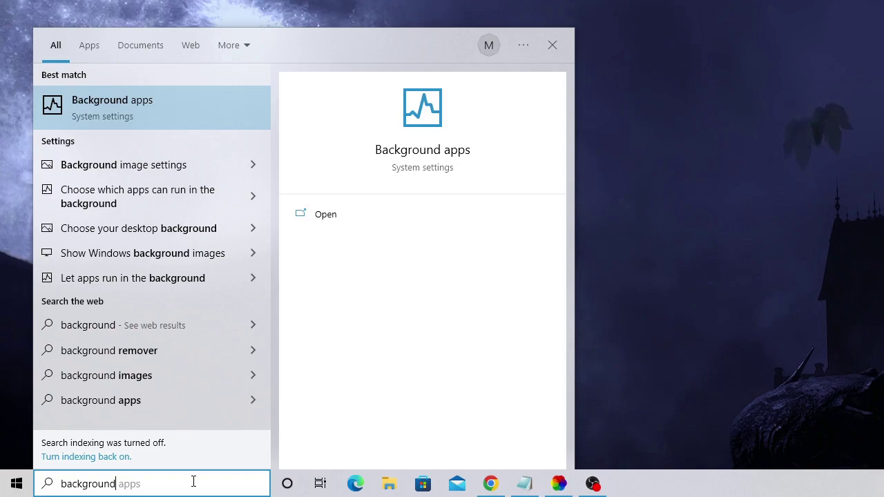
left_click(116, 113)
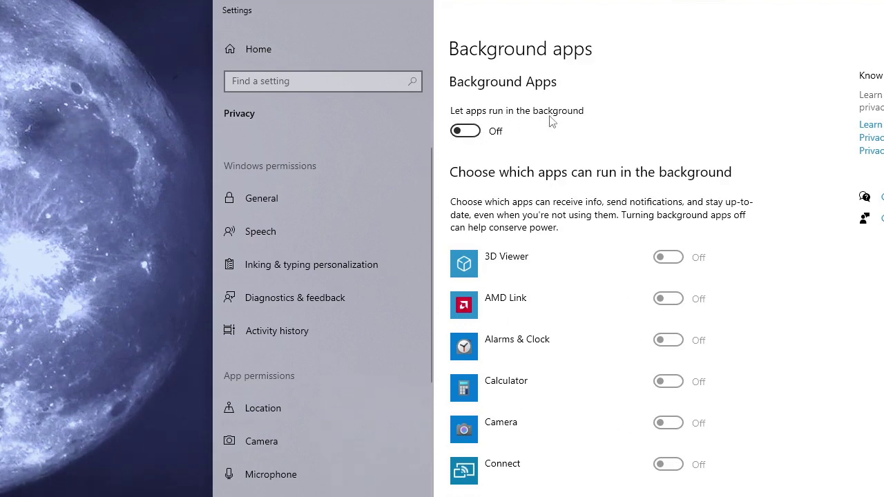
Turn on "Let apps run in the background" and review the individual app switches, closing Settings when done
left_click(465, 131)
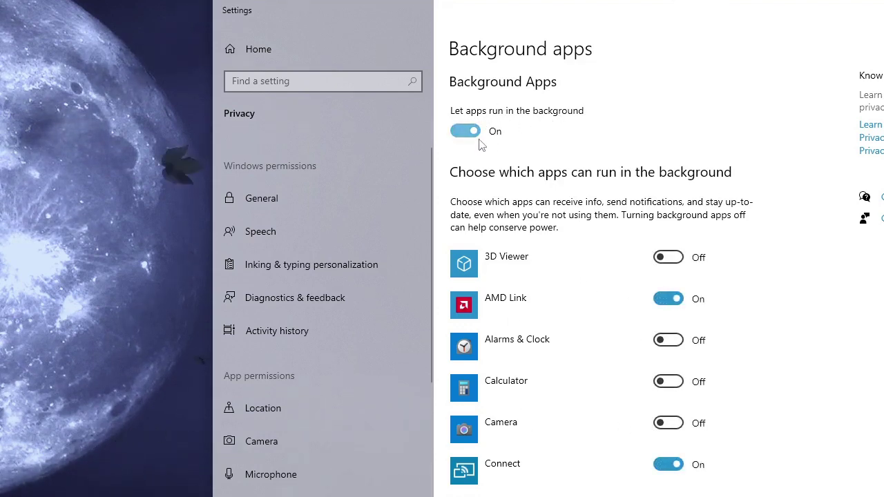
left_click(476, 137)
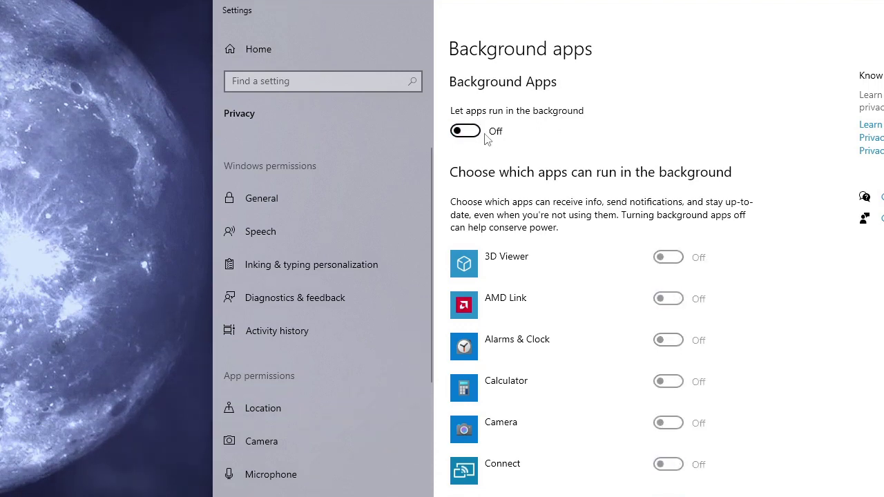
left_click(468, 133)
scroll(562, 296, "down", 3)
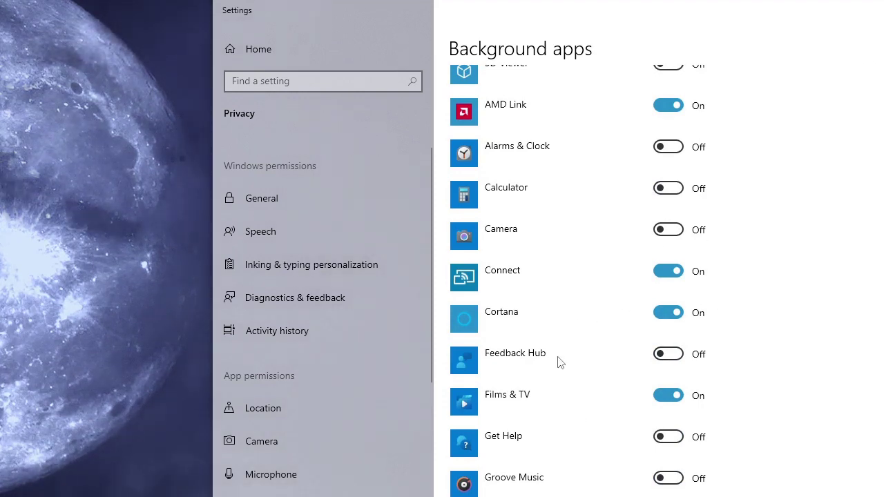
scroll(563, 357, "up", 3)
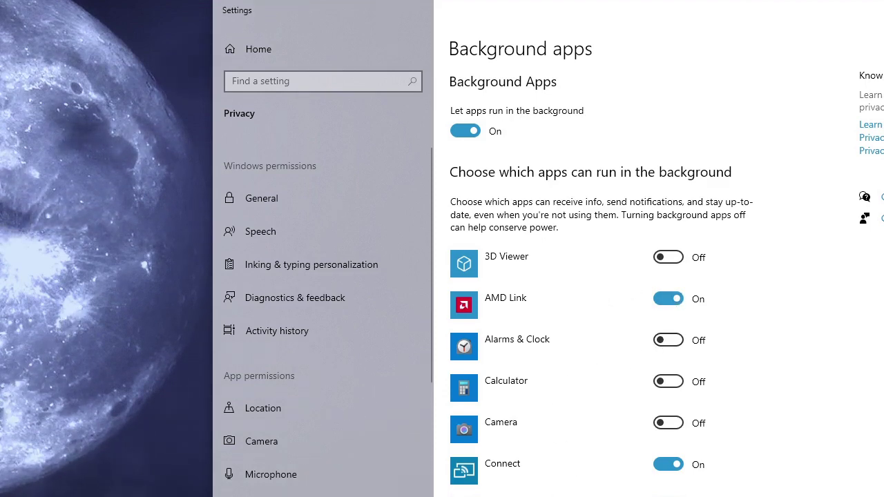
scroll(594, 262, "down", 10)
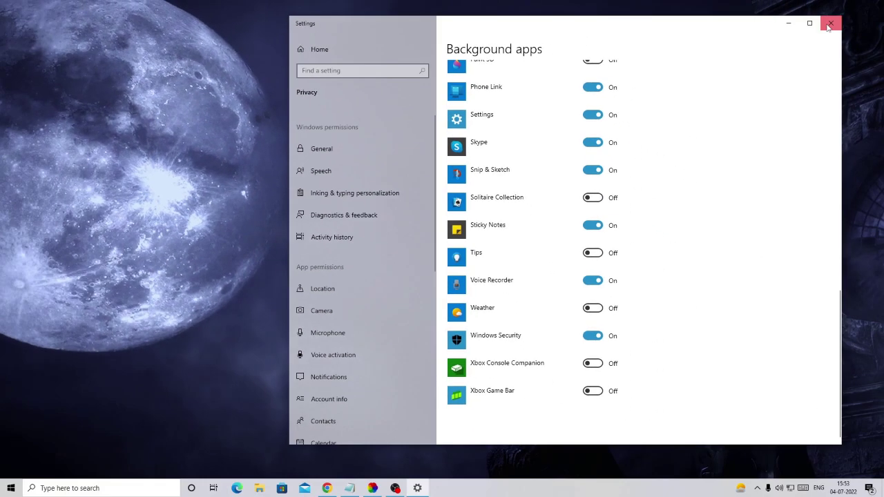
left_click(829, 24)
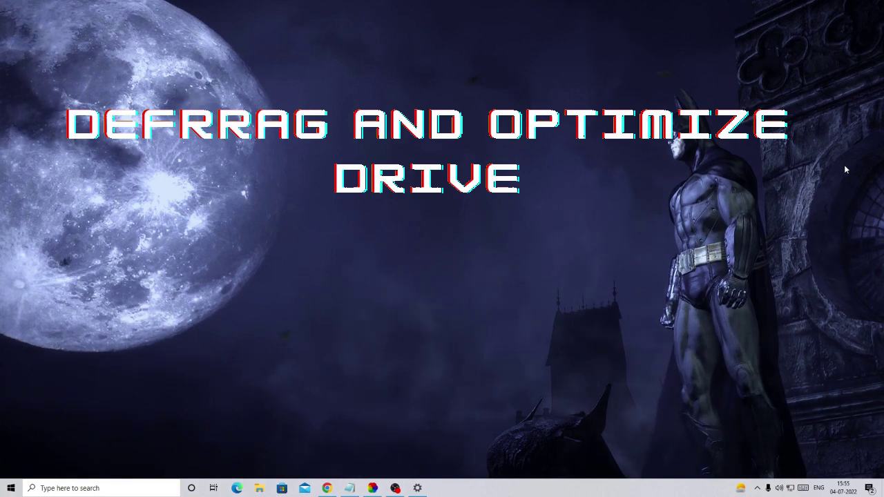
Search Windows for "defra" and open Defragment and Optimize Drives
left_click(62, 488)
type("de")
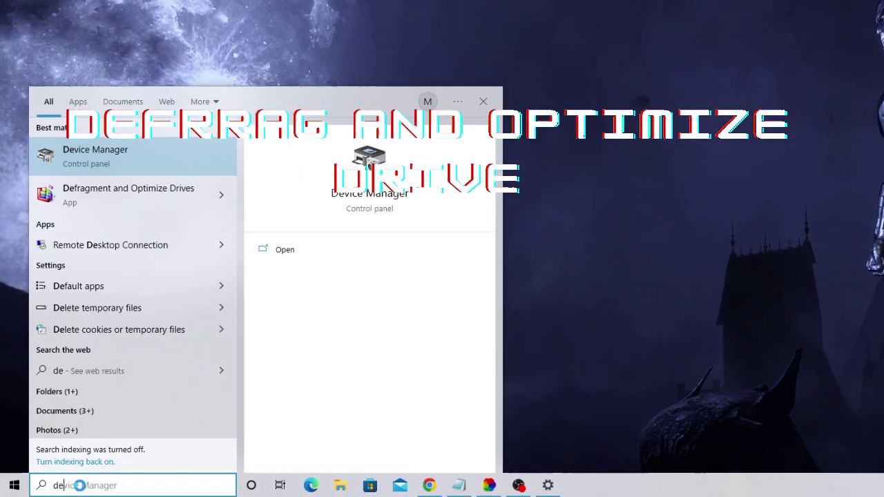
type("g")
key("BackSpace")
type("fra")
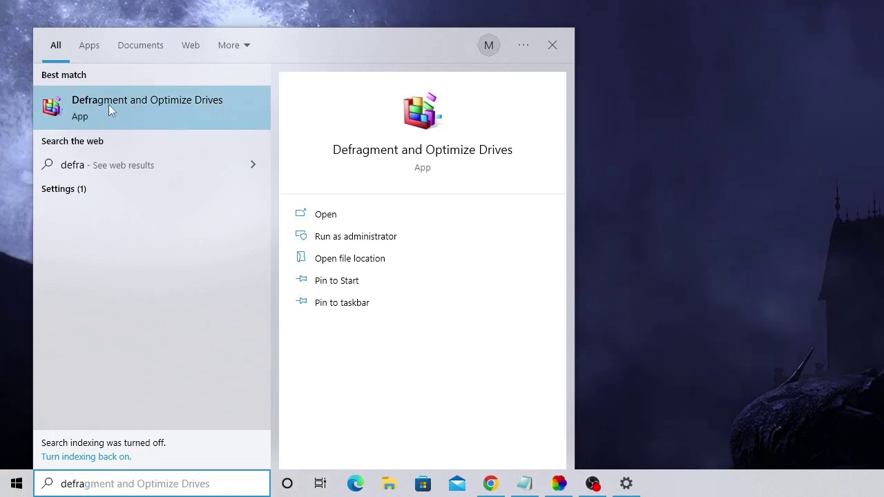
left_click(157, 110)
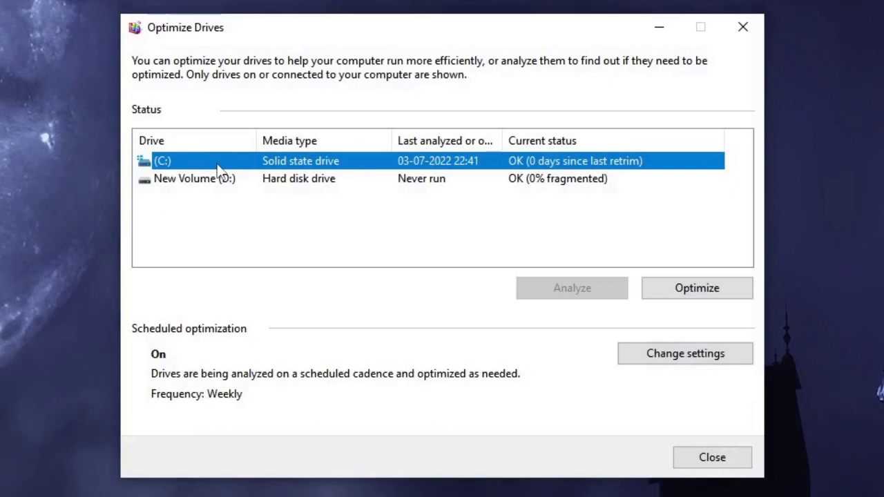
Optimize the (C:) solid state drive, select New Volume (D:), and close the Optimize Drives window
left_click(502, 72)
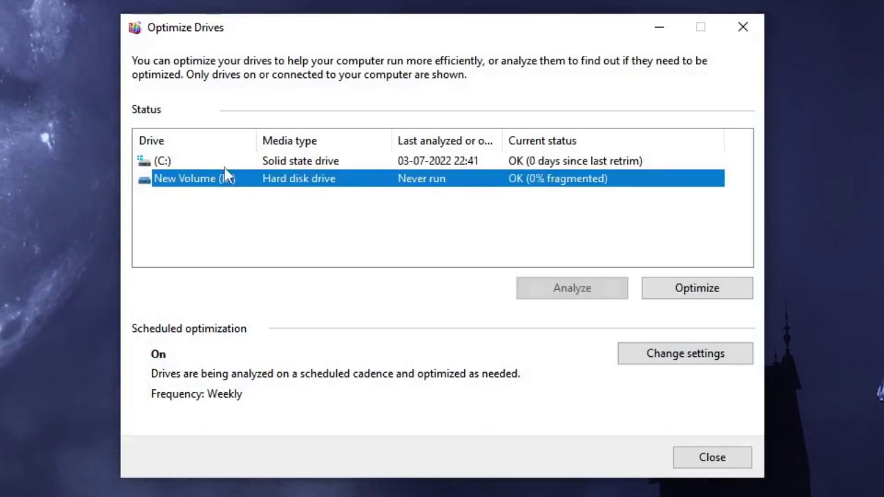
left_click(226, 164)
left_click(696, 291)
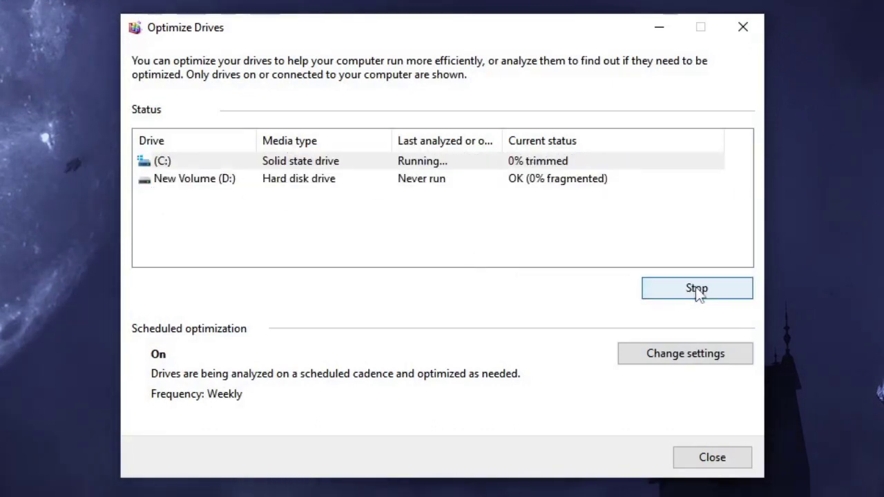
left_click(243, 185)
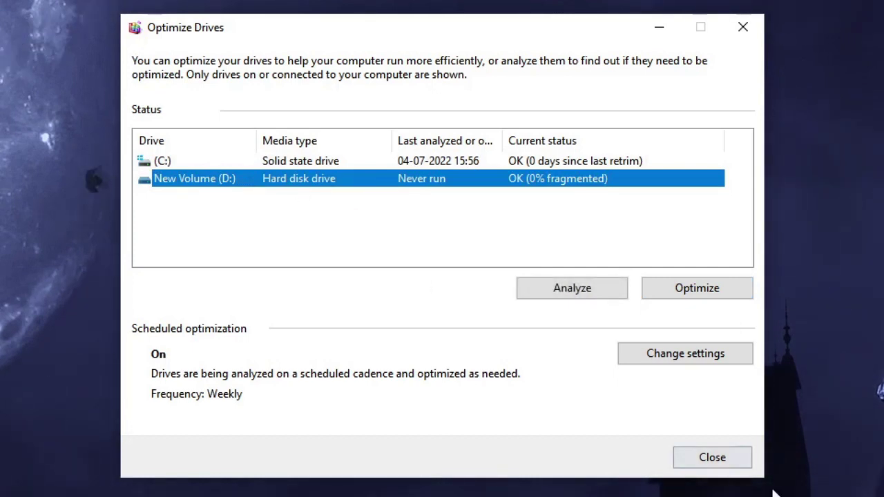
left_click(714, 463)
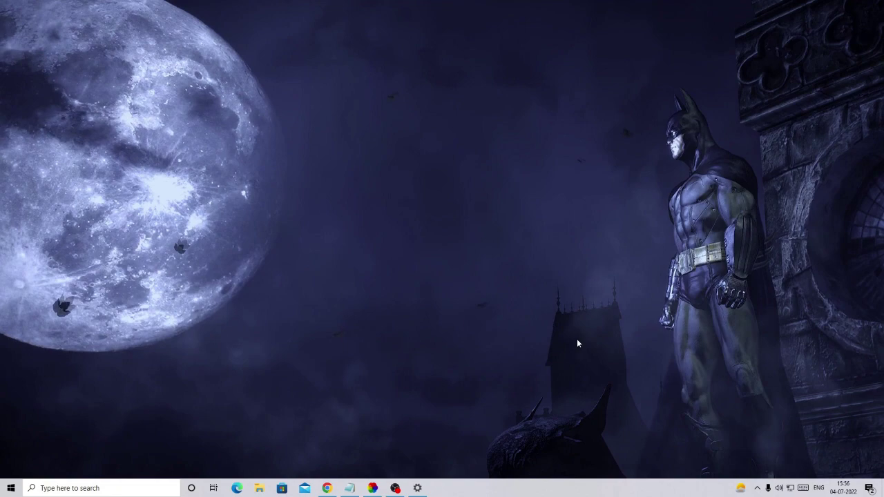
View the Wise Memory Optimizer download page in Chrome, minimize it, and launch the downloaded installer from File Explorer
left_click(333, 488)
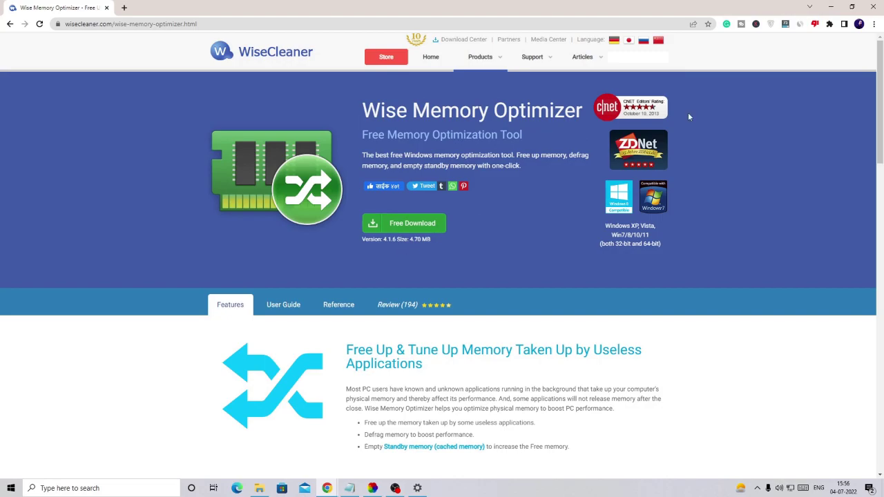
left_click(832, 6)
left_click(259, 488)
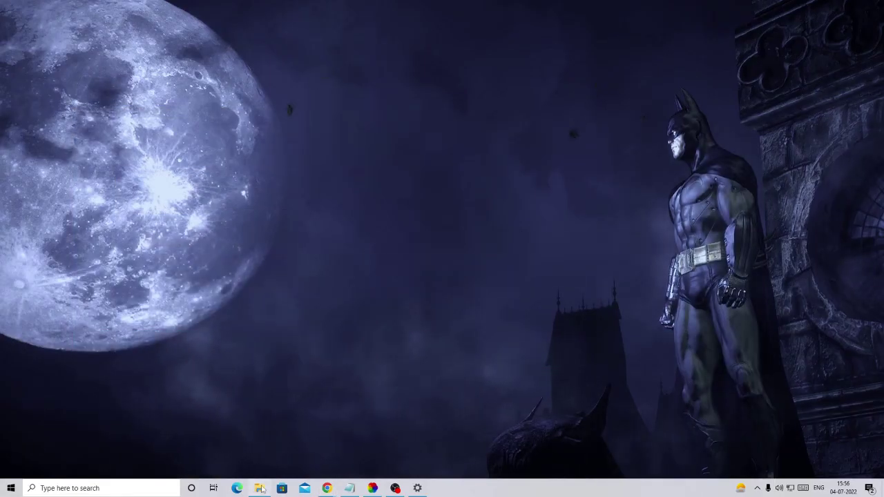
left_click(661, 210)
double_click(661, 211)
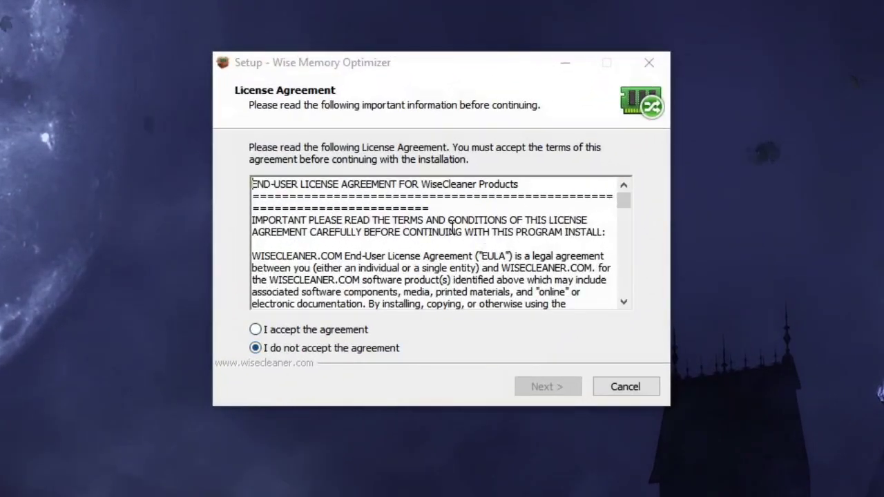
Accept the license agreement, install Wise Memory Optimizer in the default folder, and finish setup with the launch option enabled
left_click(339, 334)
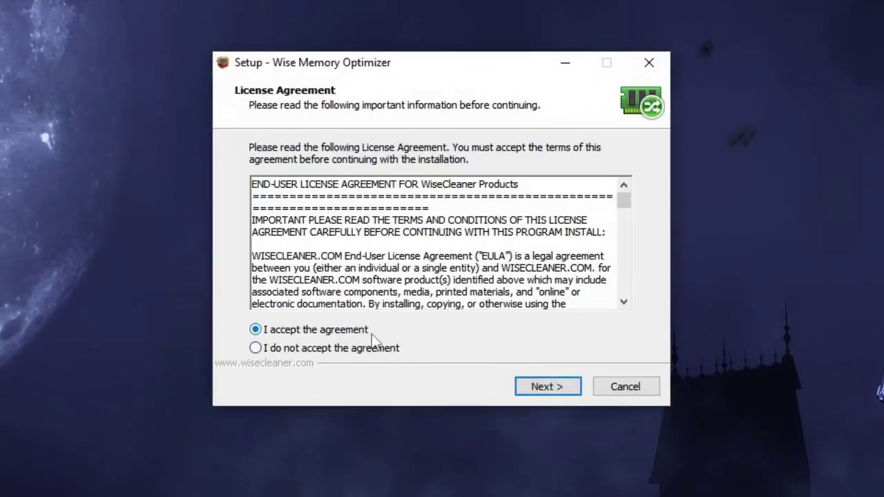
left_click(552, 387)
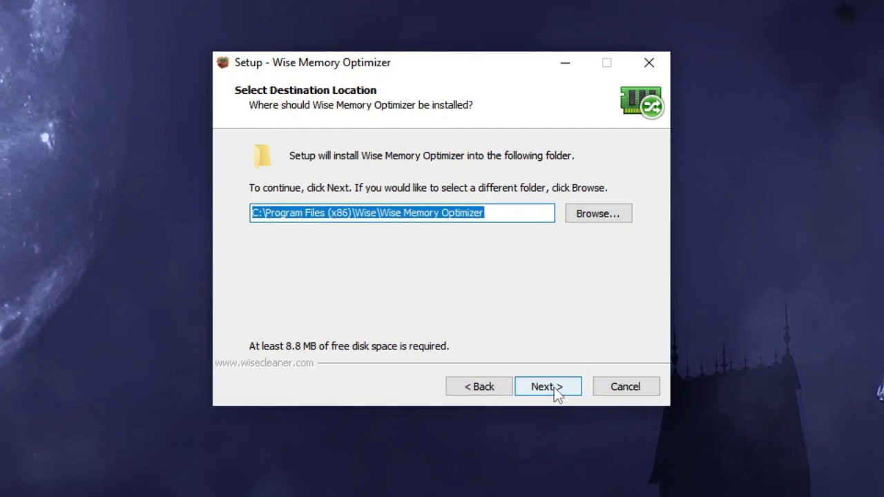
left_click(554, 387)
left_click(555, 387)
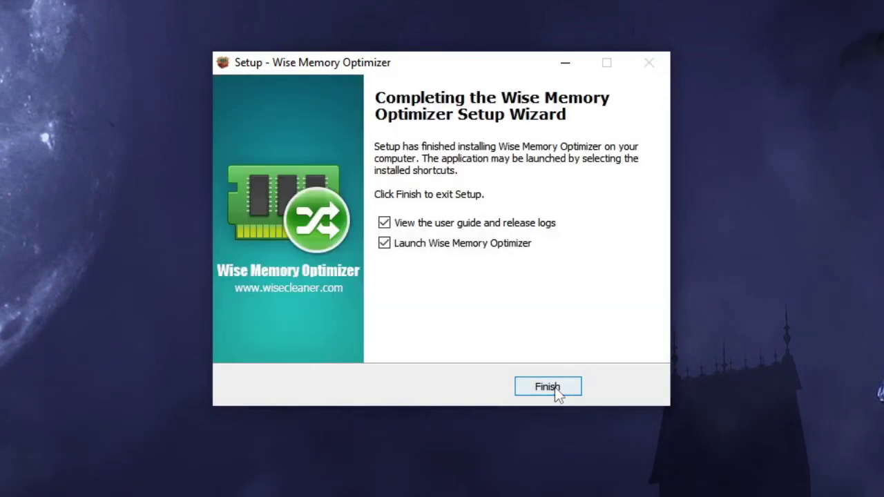
left_click(547, 386)
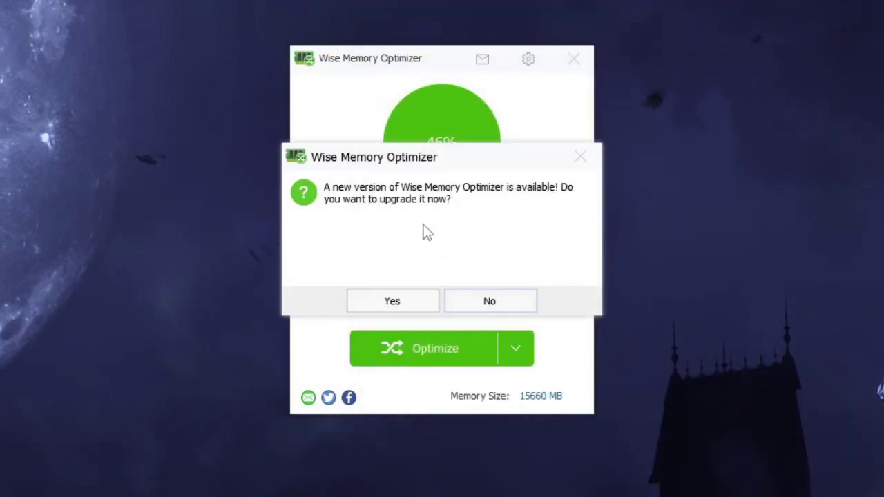
Decline the Wise Memory Optimizer upgrade and run the memory optimization
left_click(496, 305)
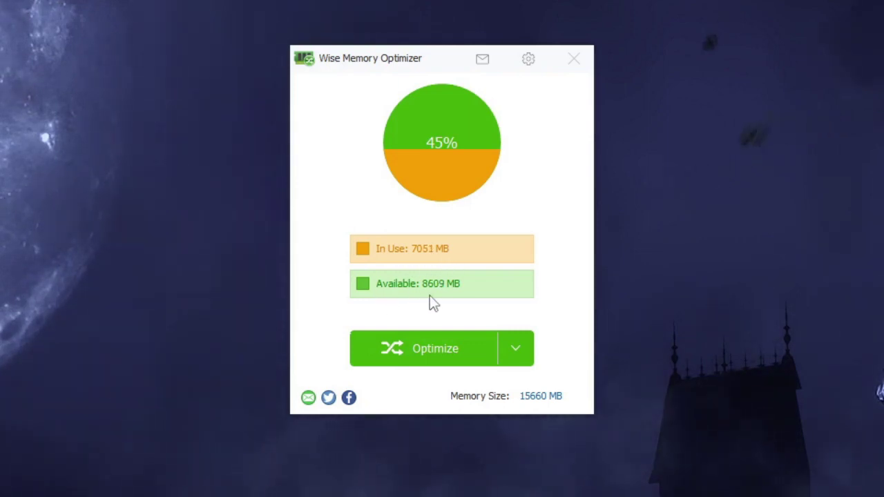
left_click(452, 354)
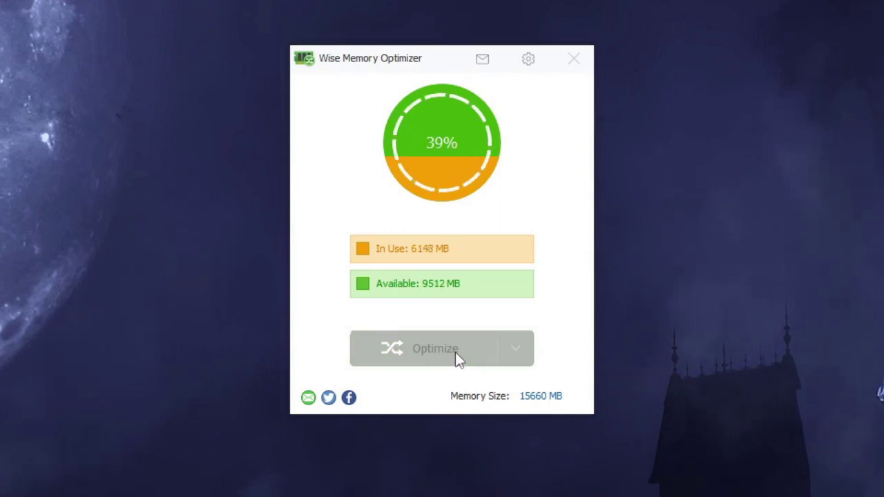